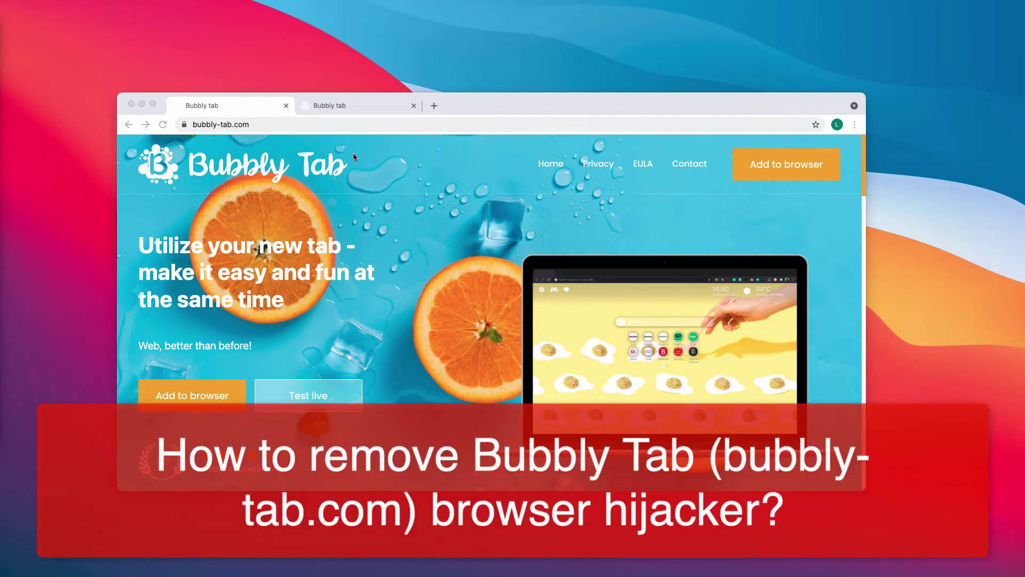
Reload the Bubbly Tab page and reposition the Chrome window.
{"action": "left_click", "coordinate": [162, 126]}
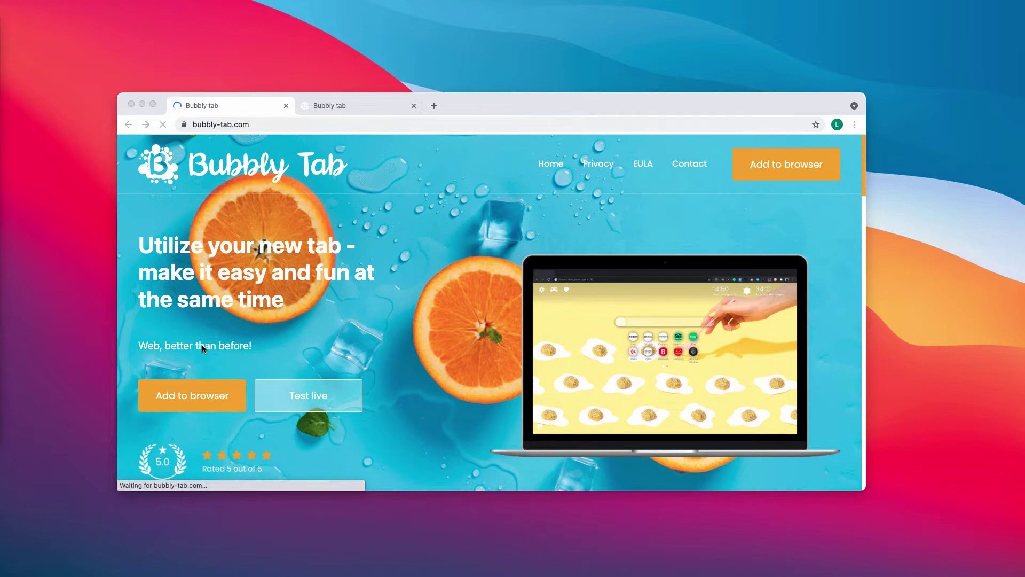
{"action": "left_click_drag", "start_coordinate": [508, 101], "coordinate": [510, 97]}
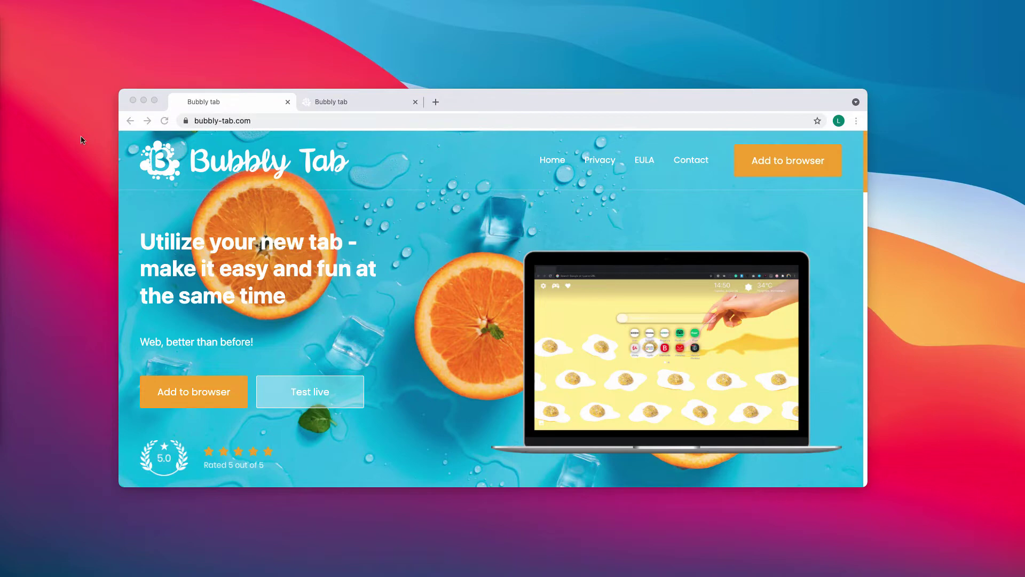
{"action": "left_click_drag", "start_coordinate": [555, 100], "coordinate": [557, 126]}
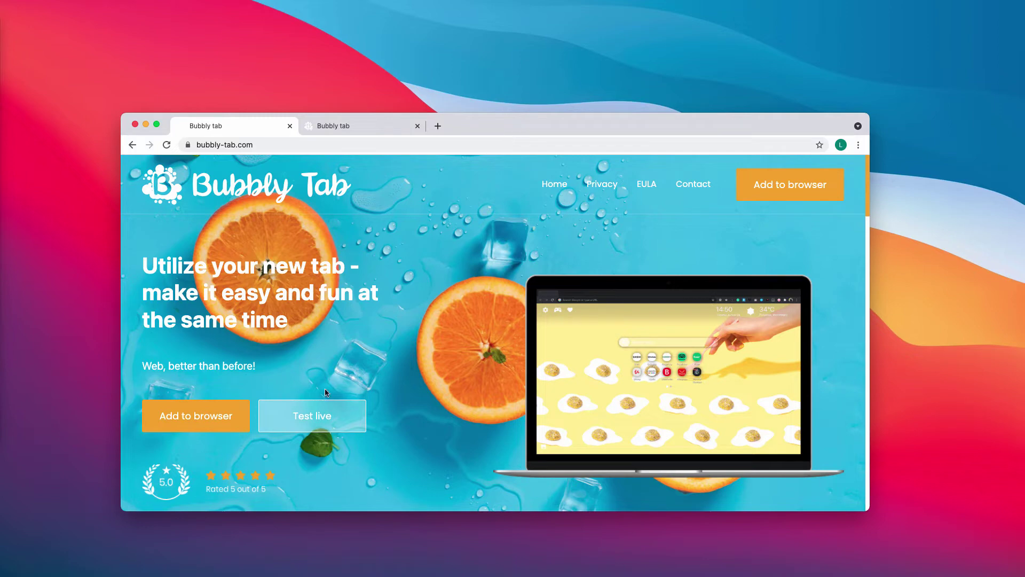
{"action": "scroll", "coordinate": [374, 447], "scroll_direction": "down", "scroll_amount": 5}
{"action": "scroll", "coordinate": [374, 447], "scroll_direction": "down", "scroll_amount": 5}
{"action": "scroll", "coordinate": [375, 448], "scroll_direction": "up", "scroll_amount": 5}
{"action": "scroll", "coordinate": [374, 447], "scroll_direction": "up", "scroll_amount": 5}
Search for 'virus' from a new tab, landing on Yahoo results.
{"action": "left_click", "coordinate": [437, 127]}
{"action": "type", "text": "va"}
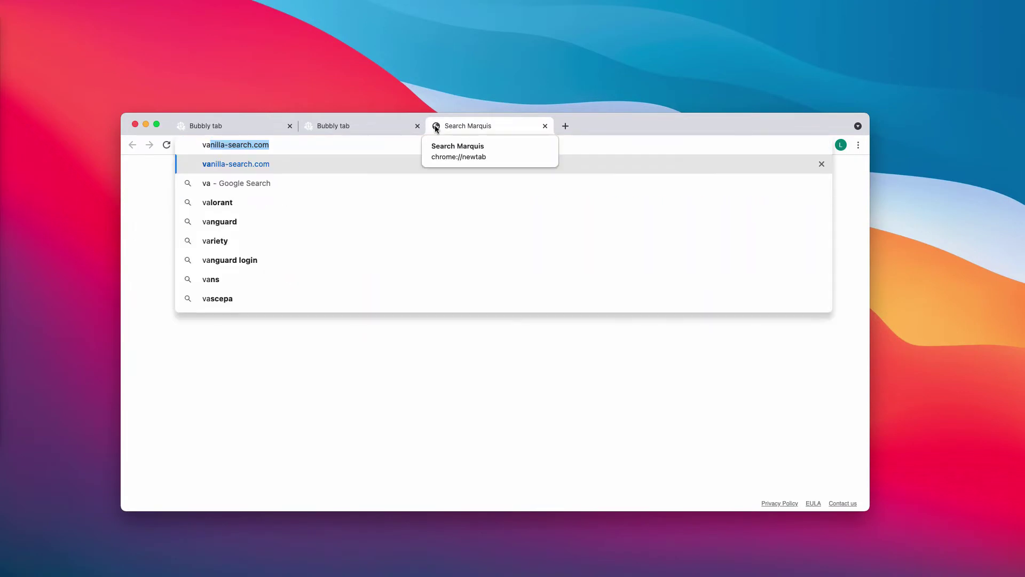
{"action": "key", "text": "BackSpace"}
{"action": "key", "text": "BackSpace"}
{"action": "key", "text": "BackSpace"}
{"action": "type", "text": "v"}
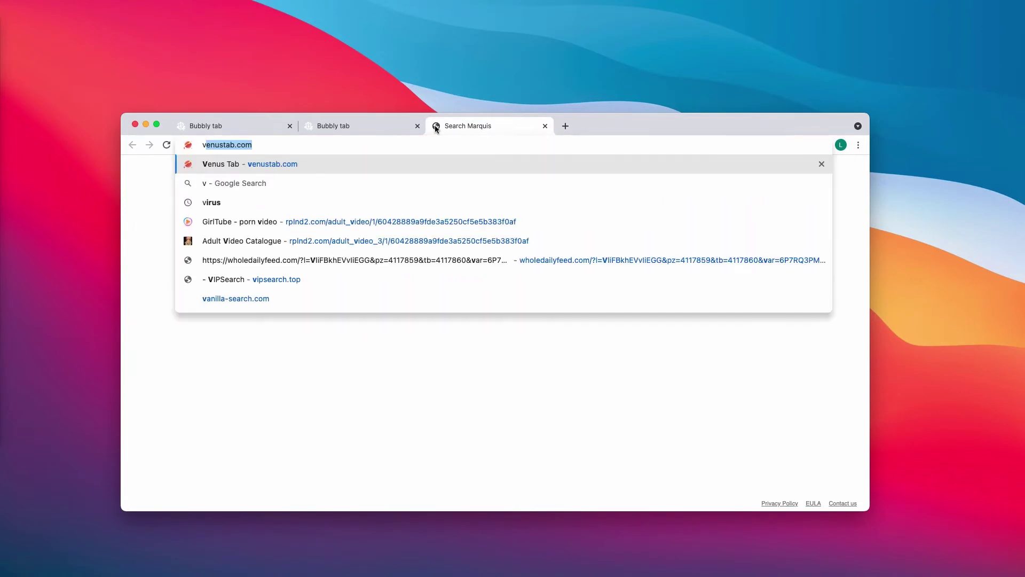
{"action": "type", "text": "irus"}
{"action": "key", "text": "Return"}
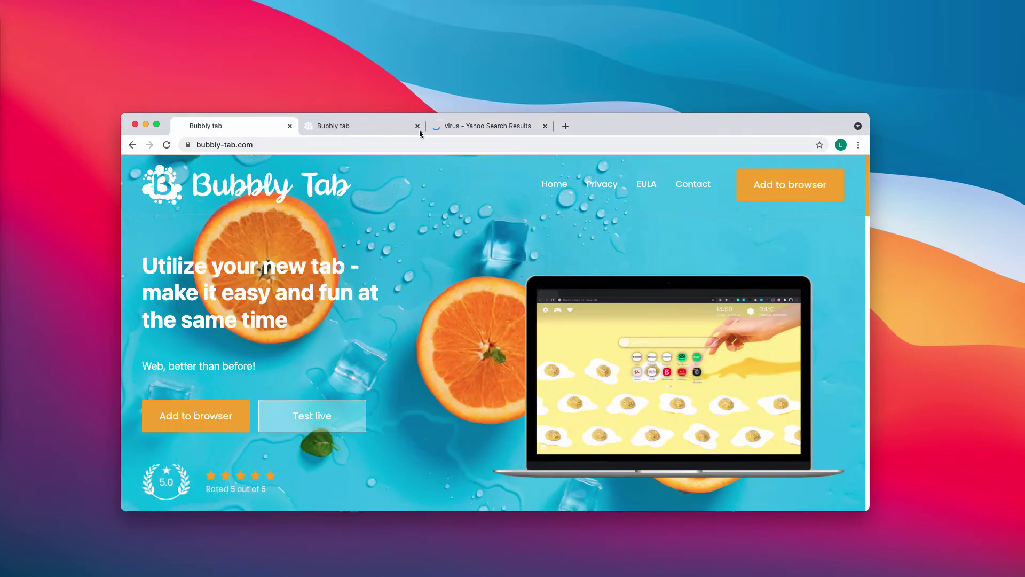
Compare the tabs and inspect the Bubbly Tab page's bubbly-tab.com address.
{"action": "left_click", "coordinate": [495, 125]}
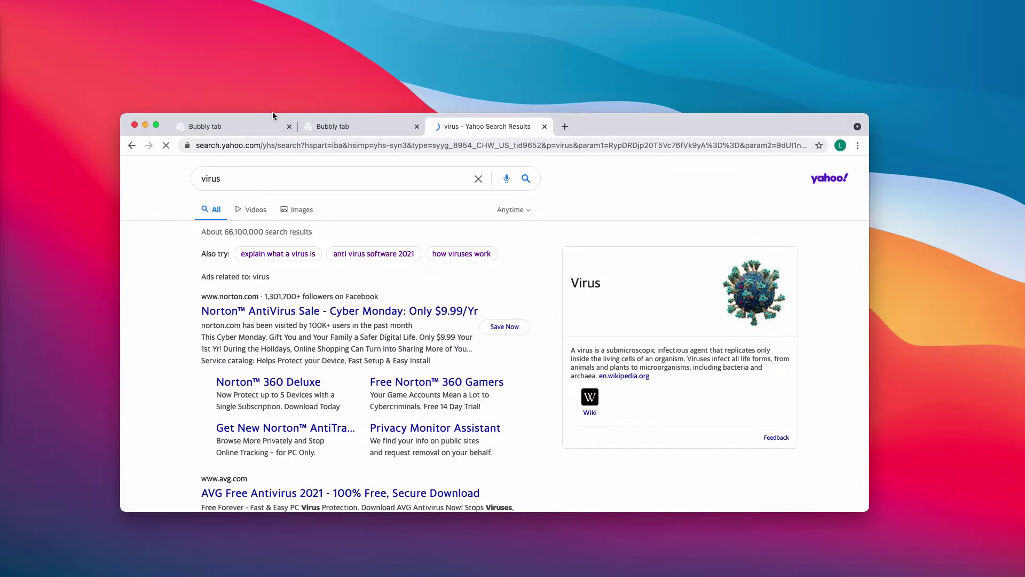
{"action": "left_click", "coordinate": [247, 128]}
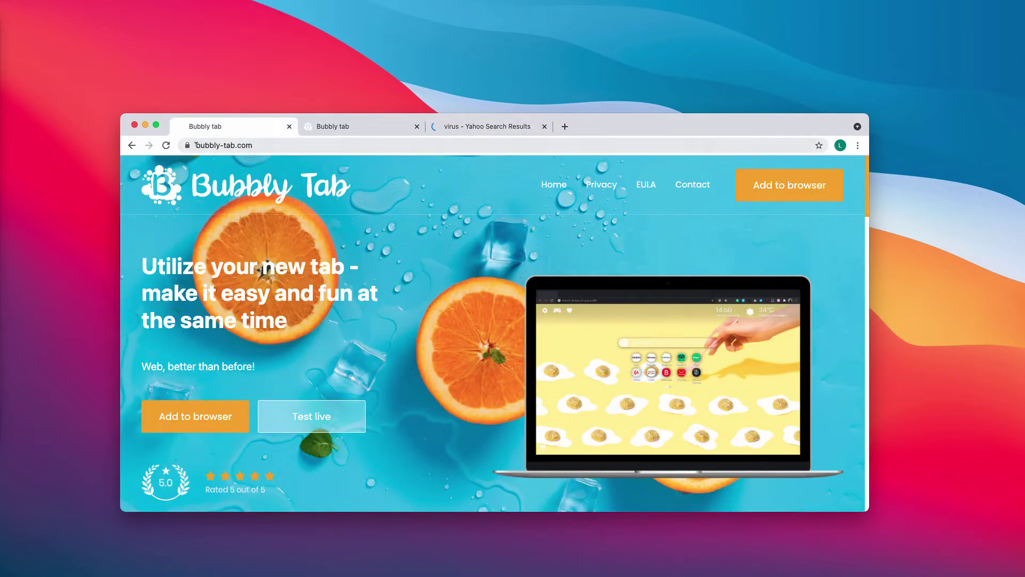
{"action": "left_click_drag", "start_coordinate": [253, 145], "coordinate": [193, 145]}
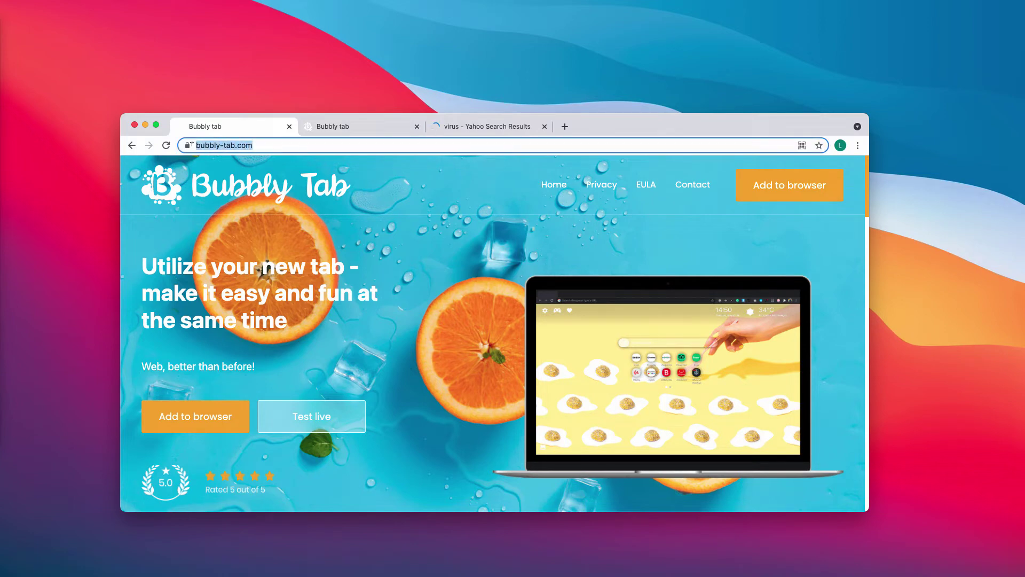
{"action": "left_click", "coordinate": [213, 145]}
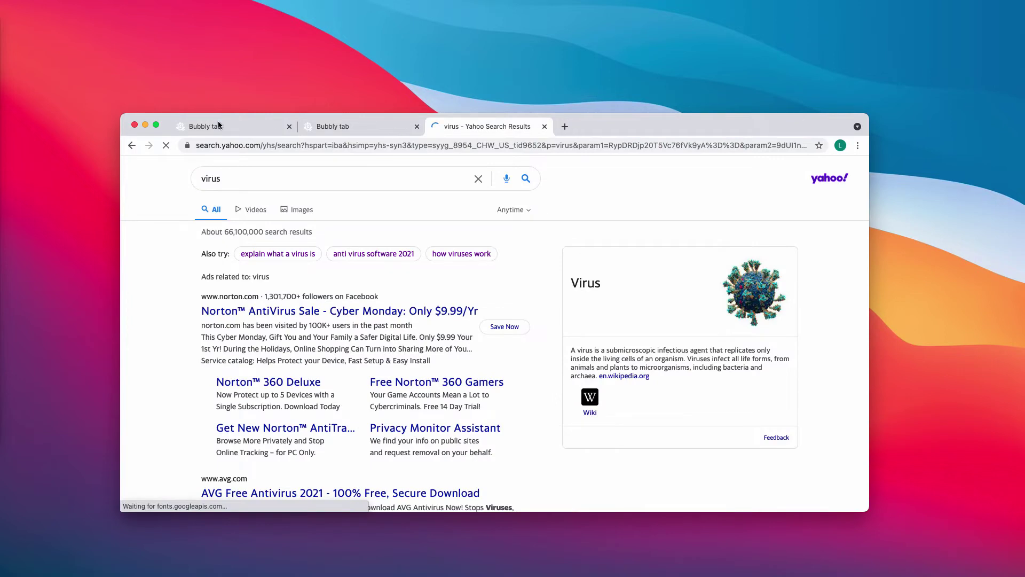
{"action": "left_click", "coordinate": [223, 126]}
{"action": "left_click", "coordinate": [332, 125]}
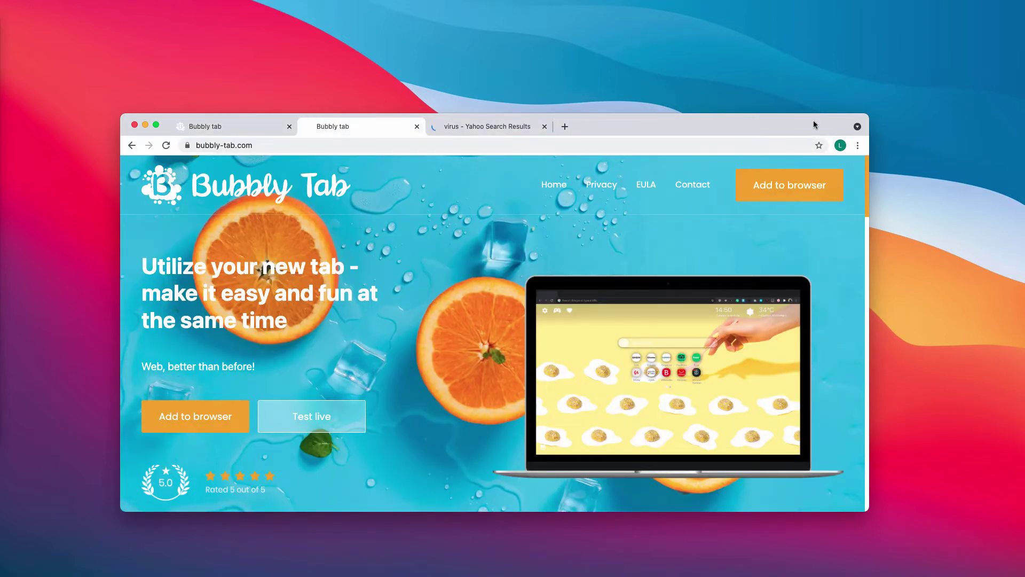
{"action": "left_click", "coordinate": [857, 145]}
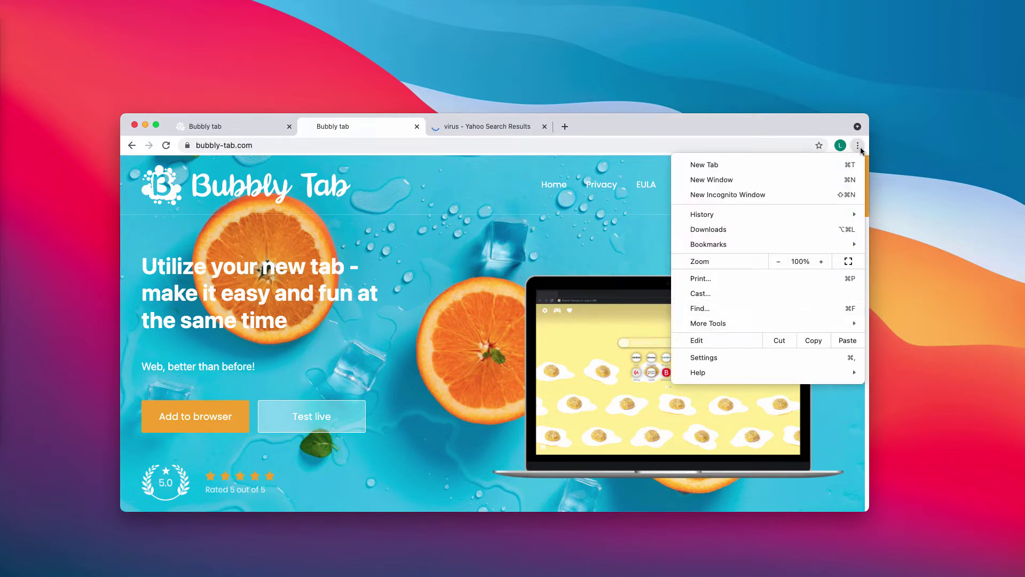
Confirm the Extensions page lists nothing installed, then close it and the Yahoo 'virus' tab.
{"action": "mouse_move", "coordinate": [708, 322]}
{"action": "left_click", "coordinate": [553, 389]}
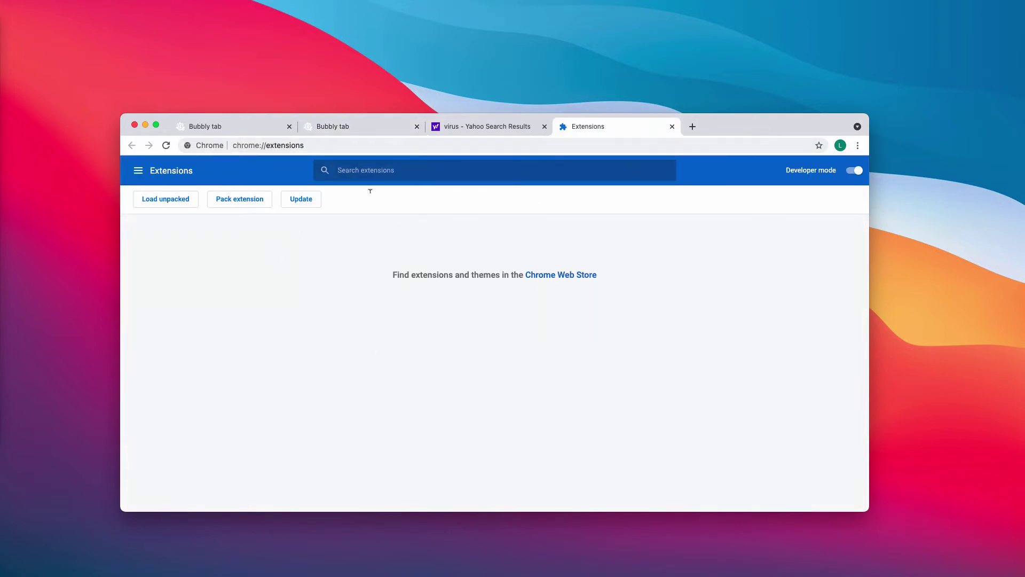
{"action": "left_click", "coordinate": [411, 167]}
{"action": "left_click", "coordinate": [672, 126]}
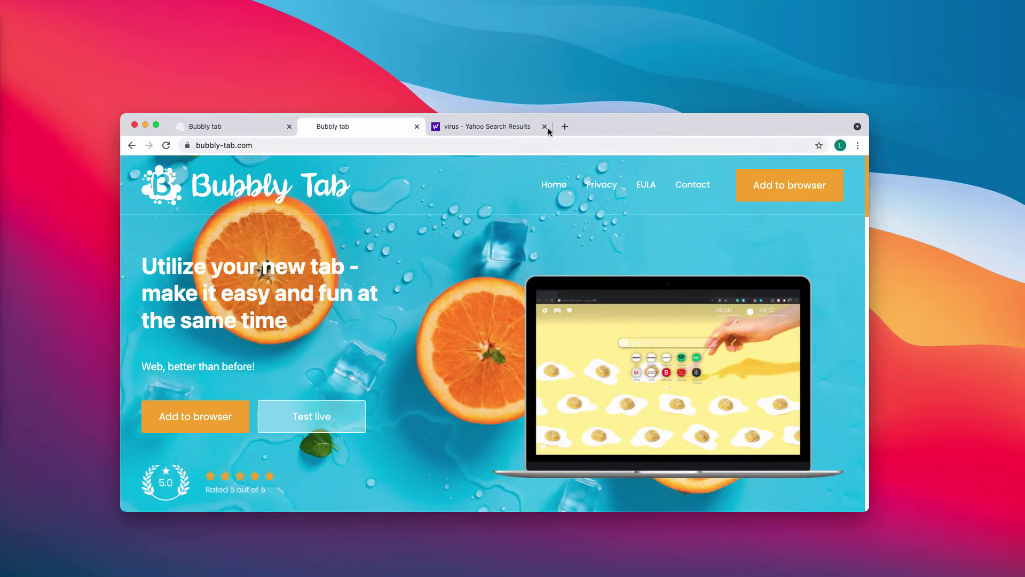
{"action": "left_click", "coordinate": [544, 127]}
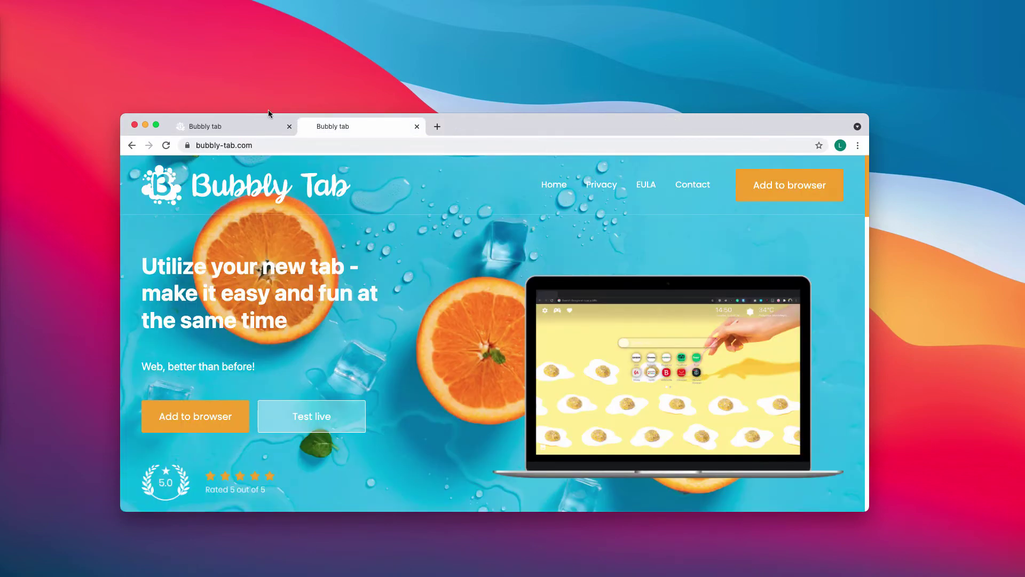
Load combocleaner.com in a third Chrome tab, then leave the browser window.
{"action": "left_click", "coordinate": [437, 127]}
{"action": "type", "text": "combocleaner.com"}
{"action": "key", "text": "Return"}
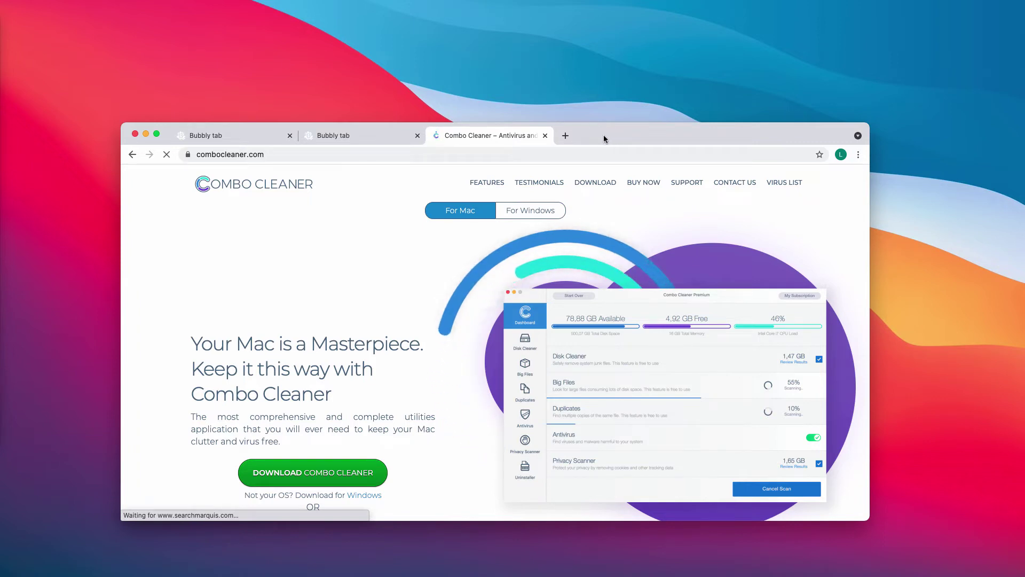
{"action": "left_click_drag", "start_coordinate": [604, 139], "coordinate": [601, 141]}
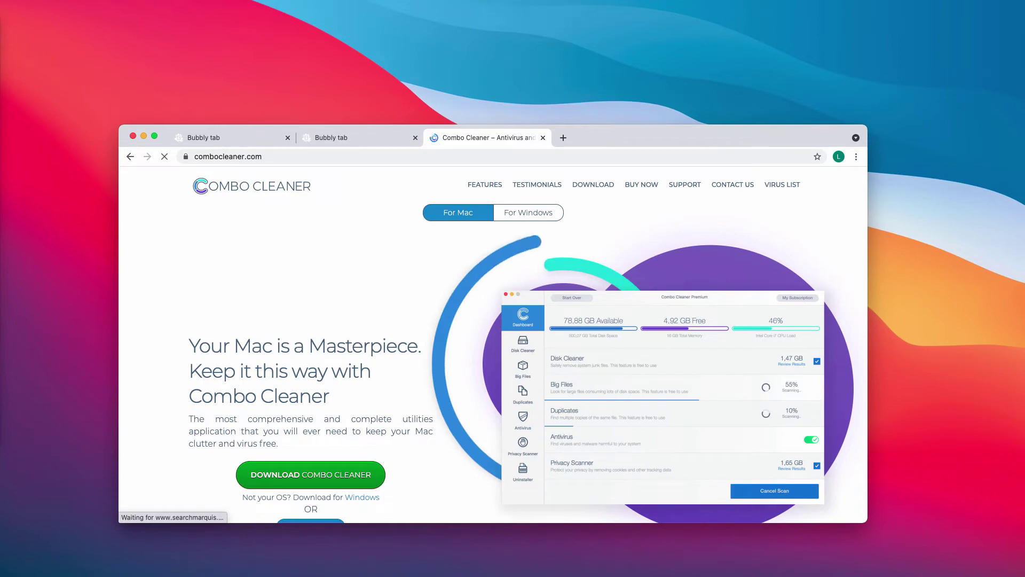
{"action": "left_click", "coordinate": [384, 61]}
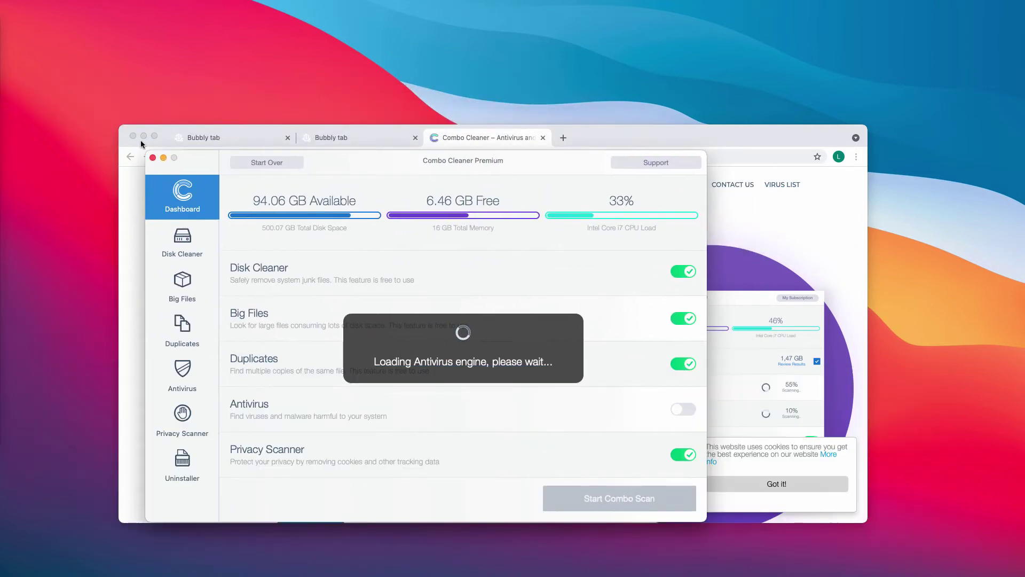
Minimize Chrome and bring Combo Cleaner forward until its scan reports 2 threats and 94.6 MB junk.
{"action": "left_click", "coordinate": [144, 135]}
{"action": "mouse_move", "coordinate": [442, 169]}
{"action": "left_mouse_down"}
{"action": "mouse_move", "coordinate": [458, 131]}
{"action": "mouse_move", "coordinate": [527, 113]}
{"action": "left_mouse_up"}
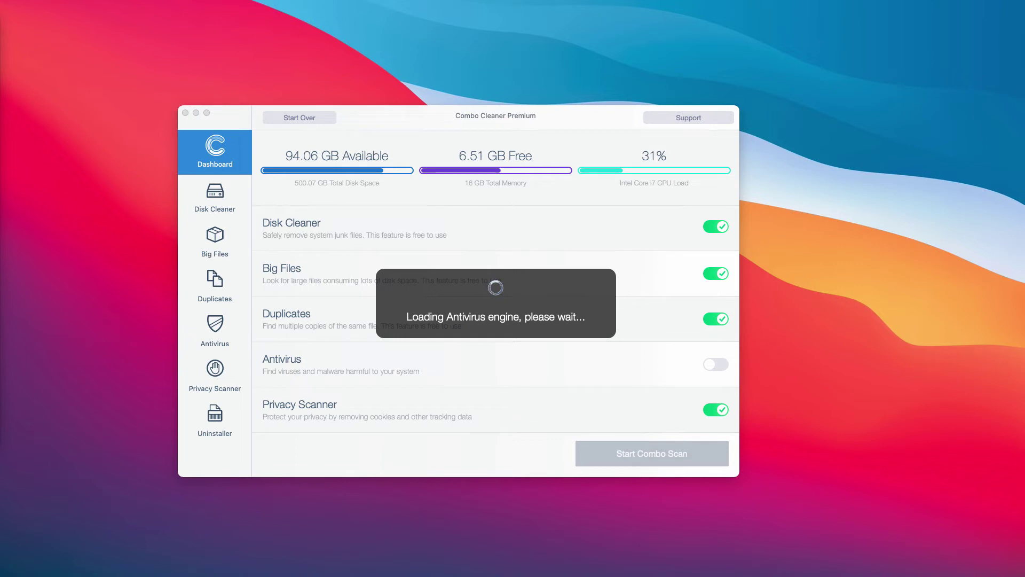
{"action": "left_click", "coordinate": [491, 118]}
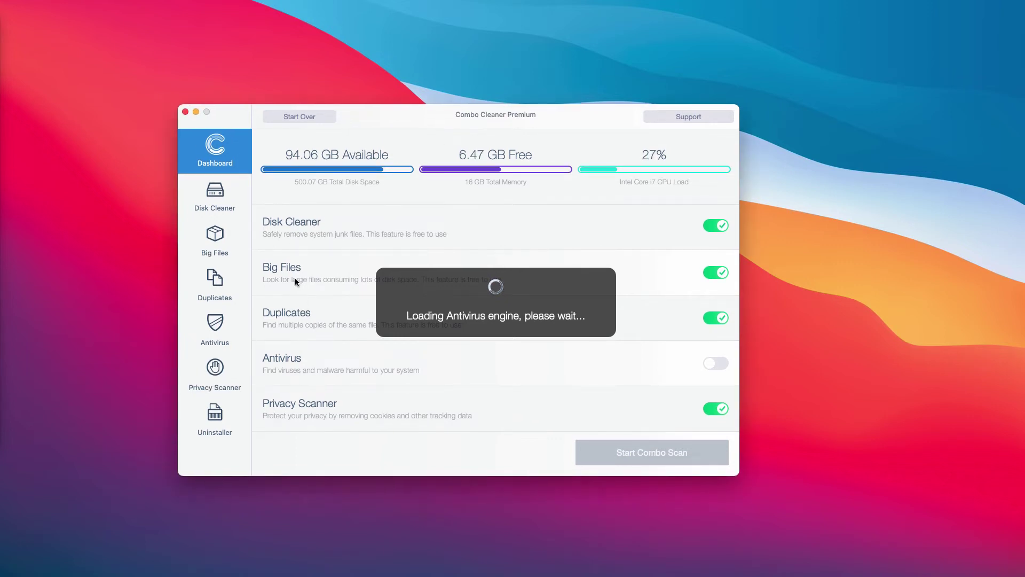
{"action": "left_click_drag", "start_coordinate": [560, 117], "coordinate": [562, 120]}
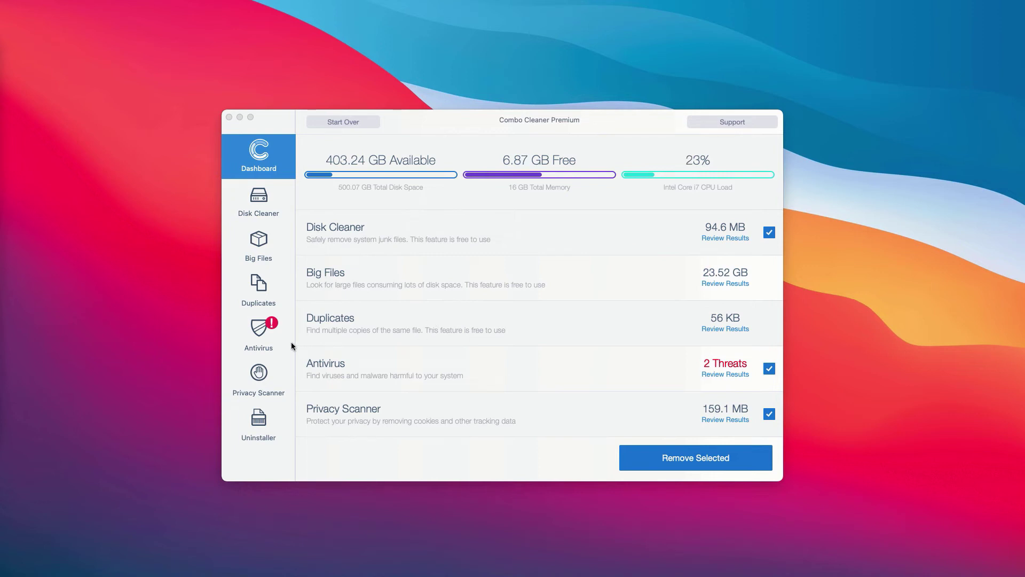
View Antivirus results for AdobeFlashPlayer.dmg adware and the Windows ISO, leaving both unselected.
{"action": "left_click", "coordinate": [343, 367]}
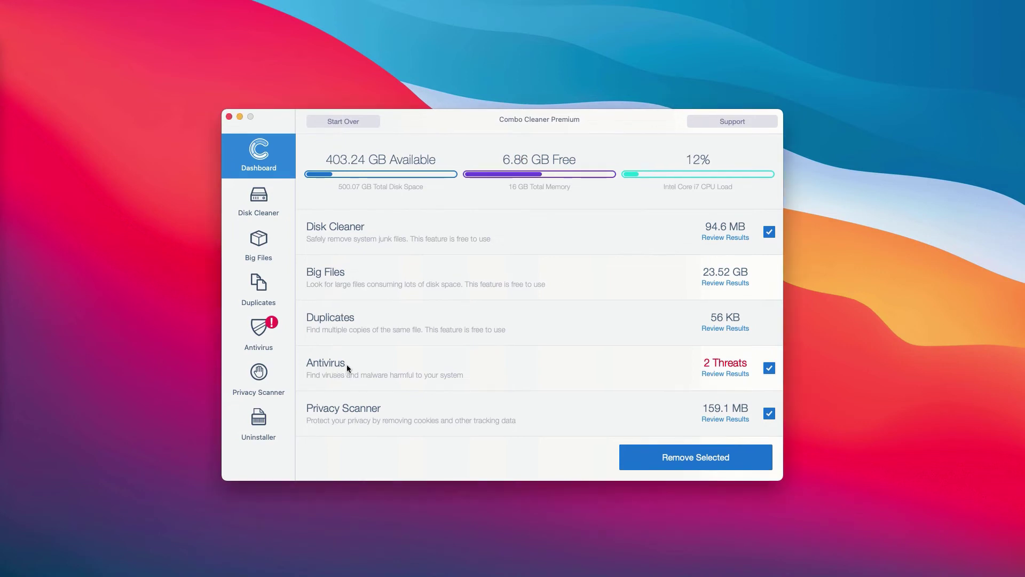
{"action": "left_click", "coordinate": [728, 375]}
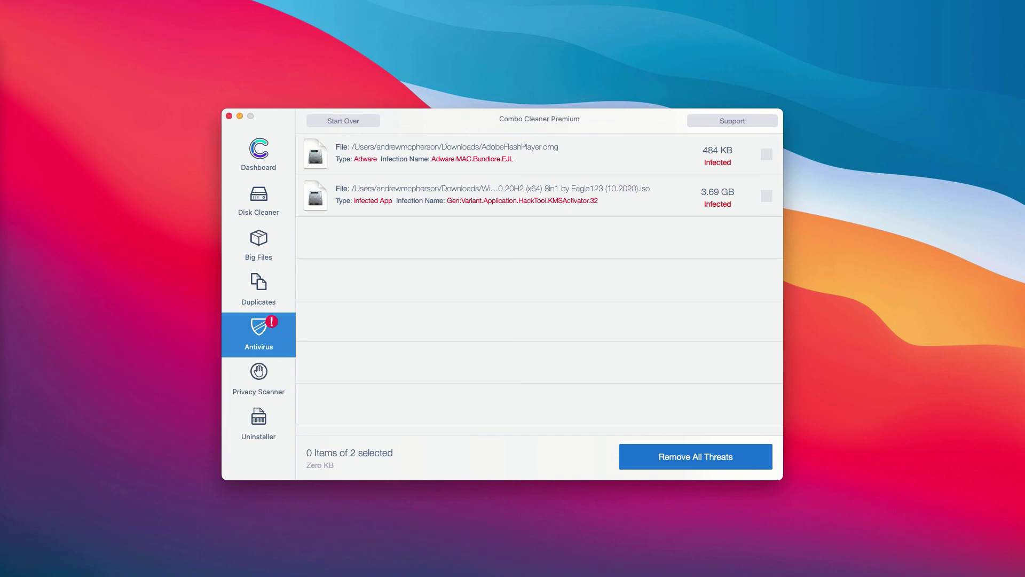
{"action": "mouse_move", "coordinate": [528, 153]}
{"action": "left_click", "coordinate": [504, 155]}
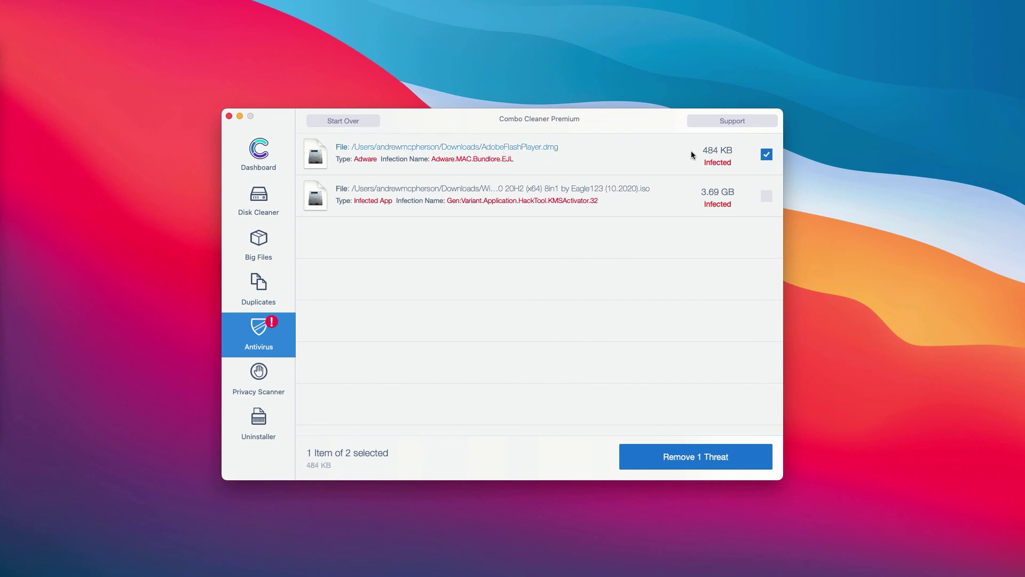
{"action": "left_click", "coordinate": [764, 155]}
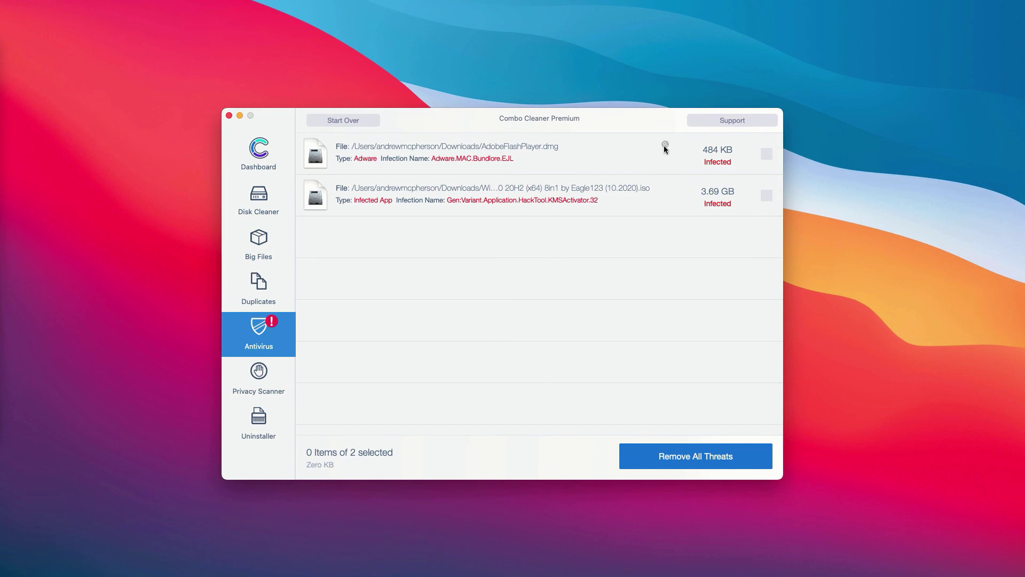
Reveal AdobeFlashPlayer.dmg in Downloads, move it to Trash, and close that Finder window.
{"action": "left_click", "coordinate": [665, 145]}
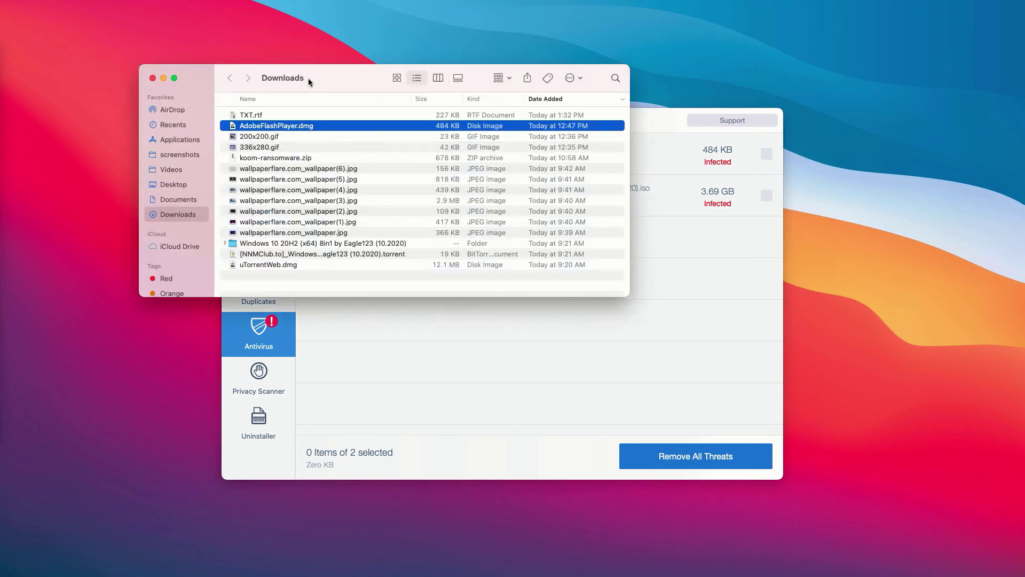
{"action": "left_click_drag", "start_coordinate": [309, 77], "coordinate": [402, 154]}
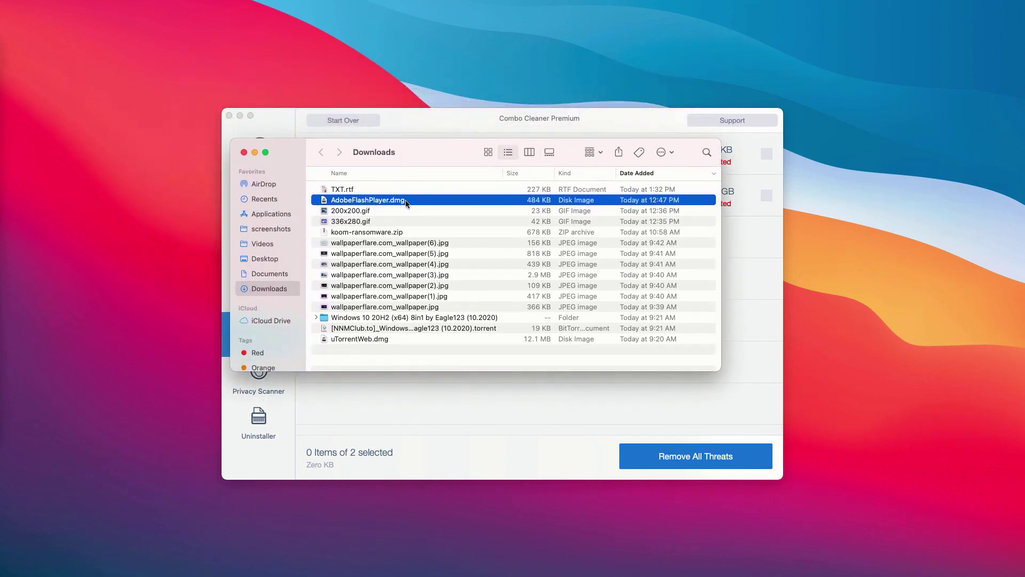
{"action": "right_click", "coordinate": [406, 203]}
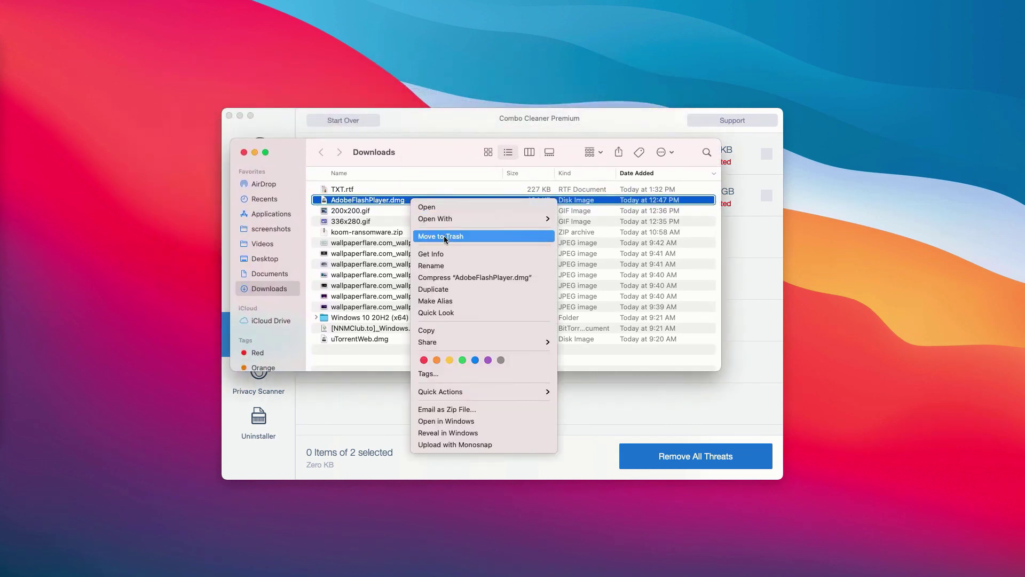
{"action": "left_click", "coordinate": [444, 235]}
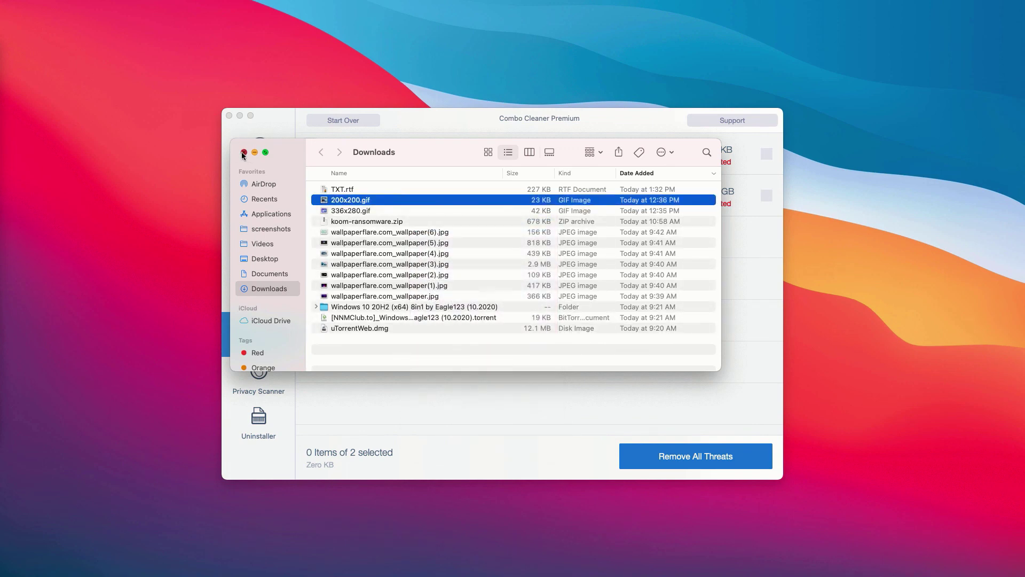
{"action": "left_click", "coordinate": [244, 152]}
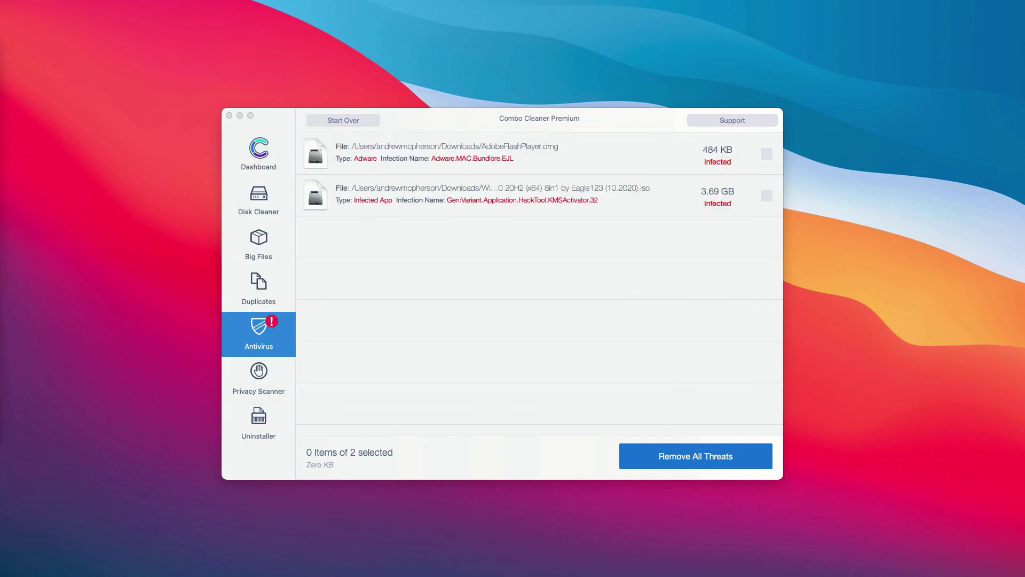